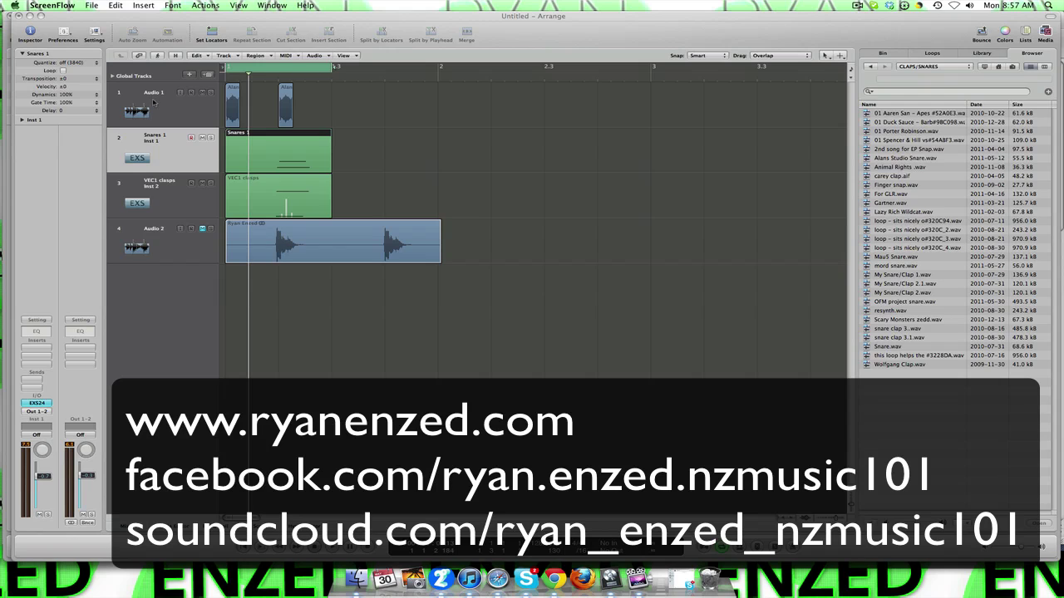
Step: Bring the Logic Pro project with the snare, clap and sample tracks to the front
left_click(211, 93)
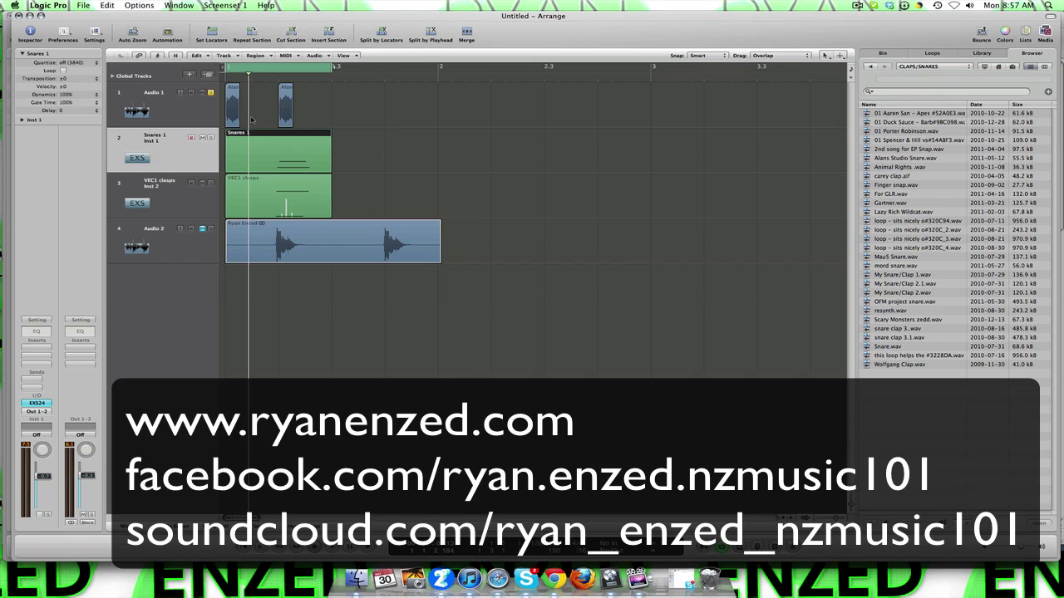
Step: Select Audio 1, play the layered hits, then select the Snares 1 track and its region
left_click(204, 104)
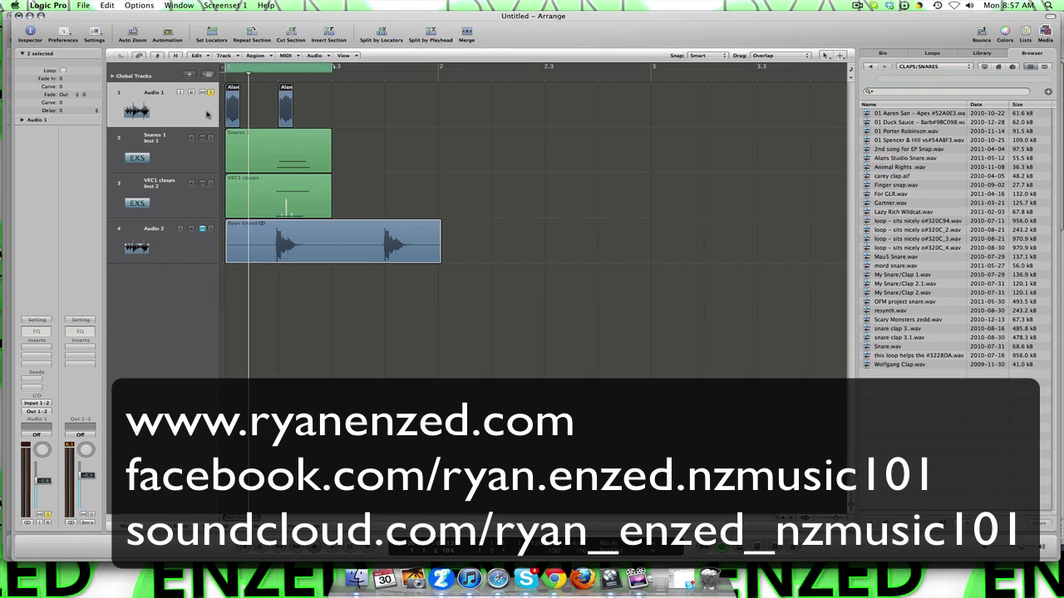
key("space")
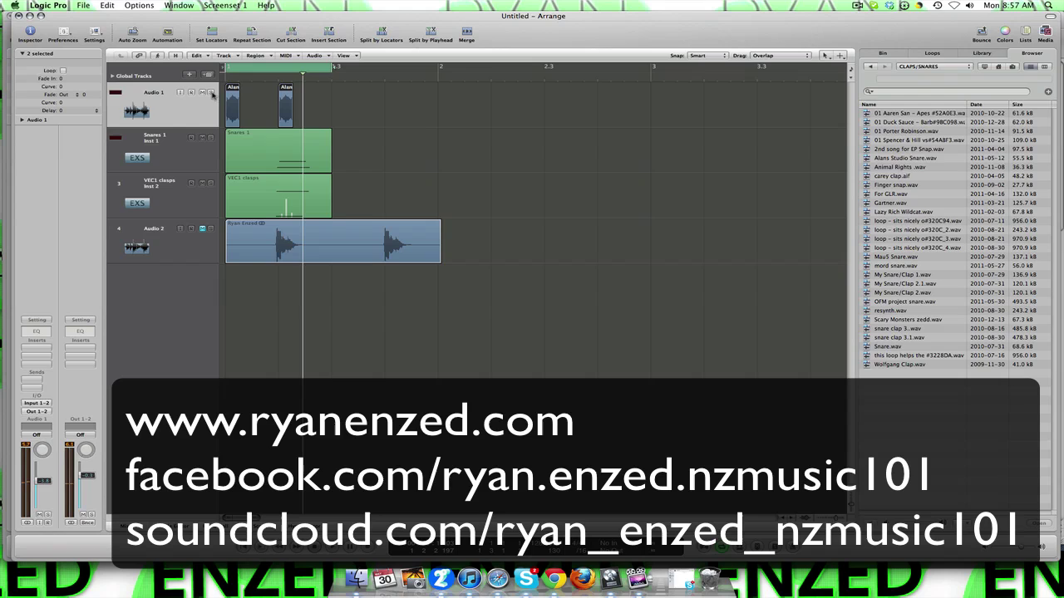
left_click(153, 151)
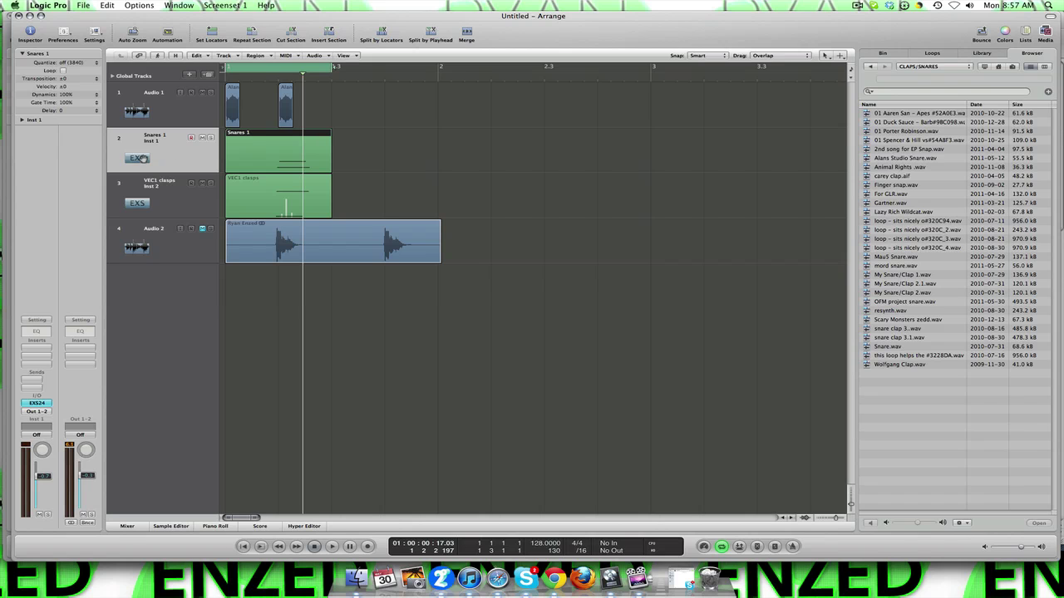
double_click(307, 152)
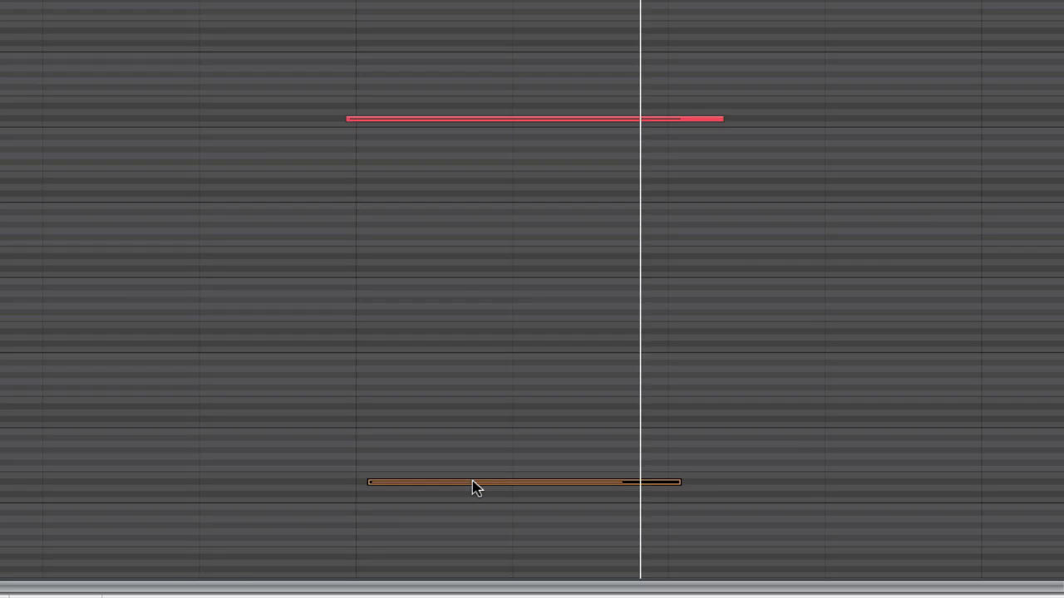
left_click(506, 120)
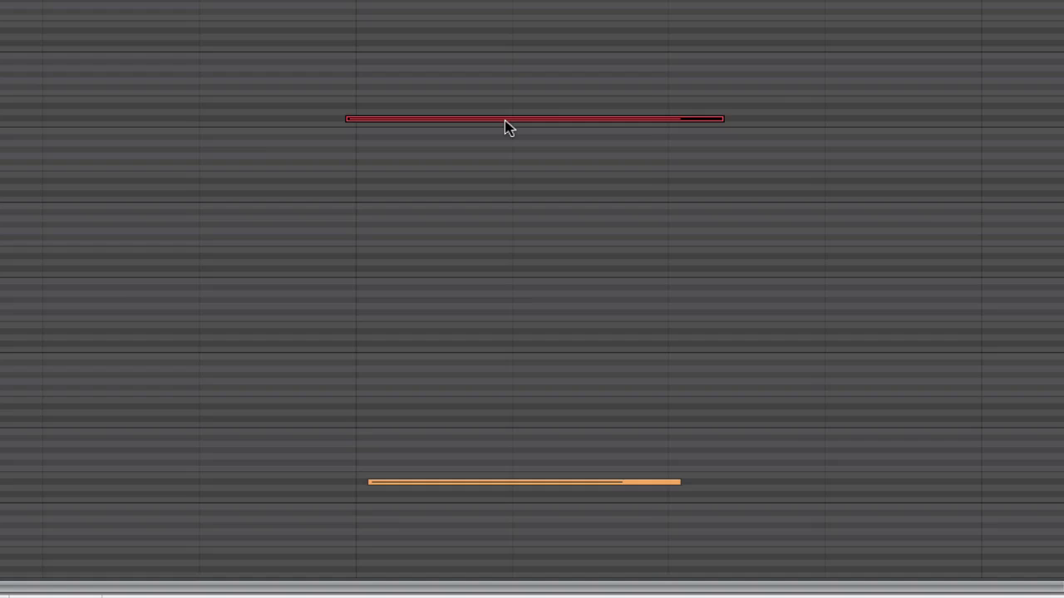
left_click(511, 482)
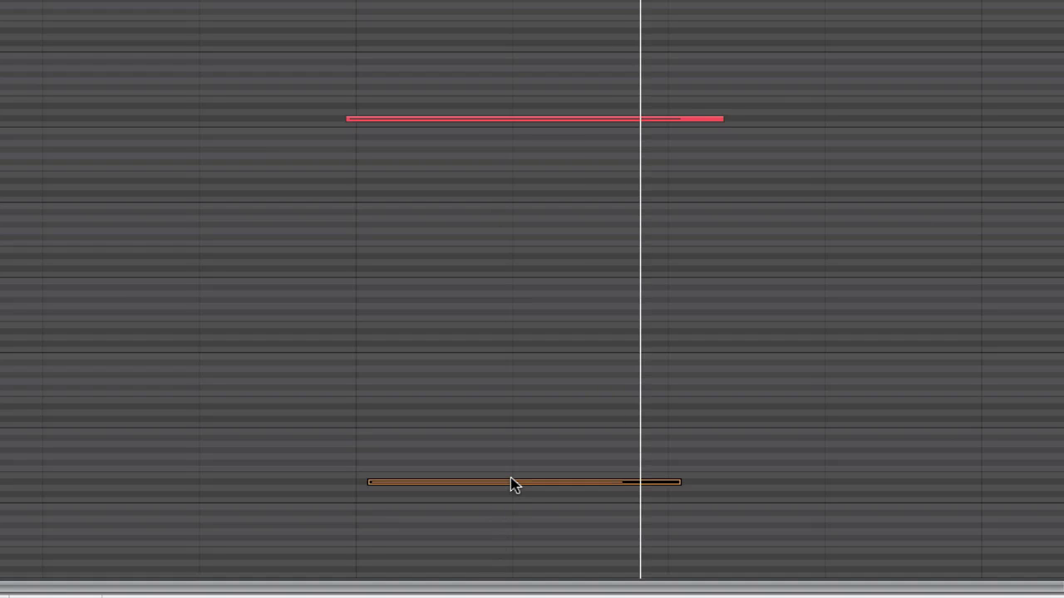
left_click(504, 122)
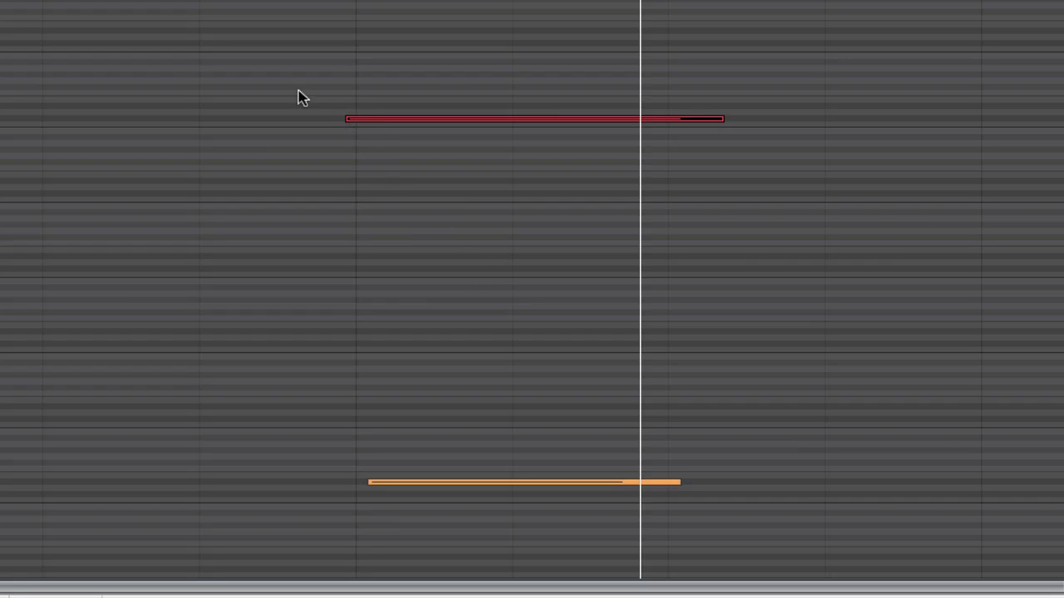
key("Return")
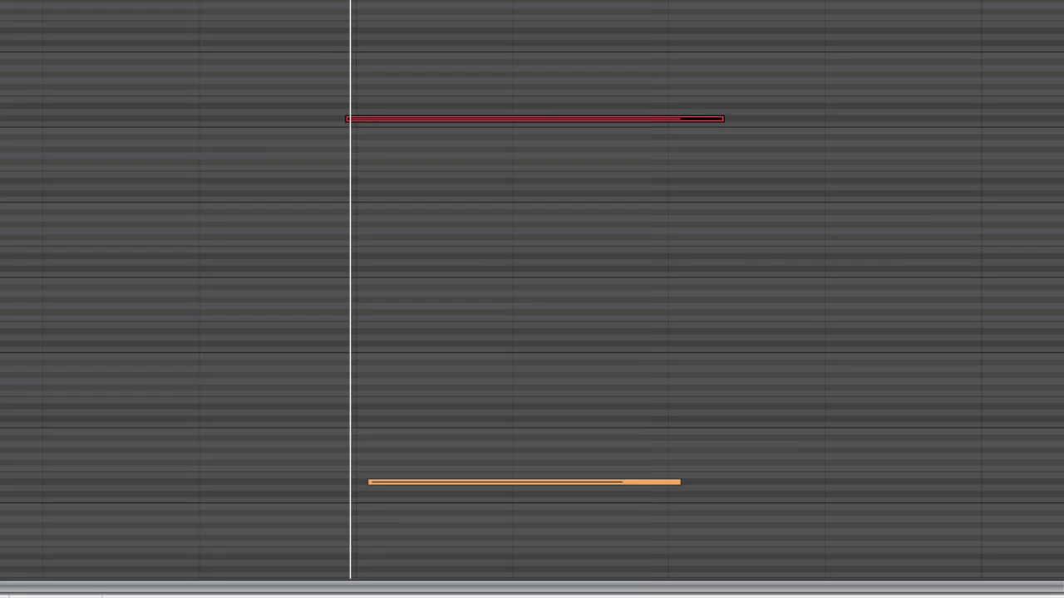
key("super+Right")
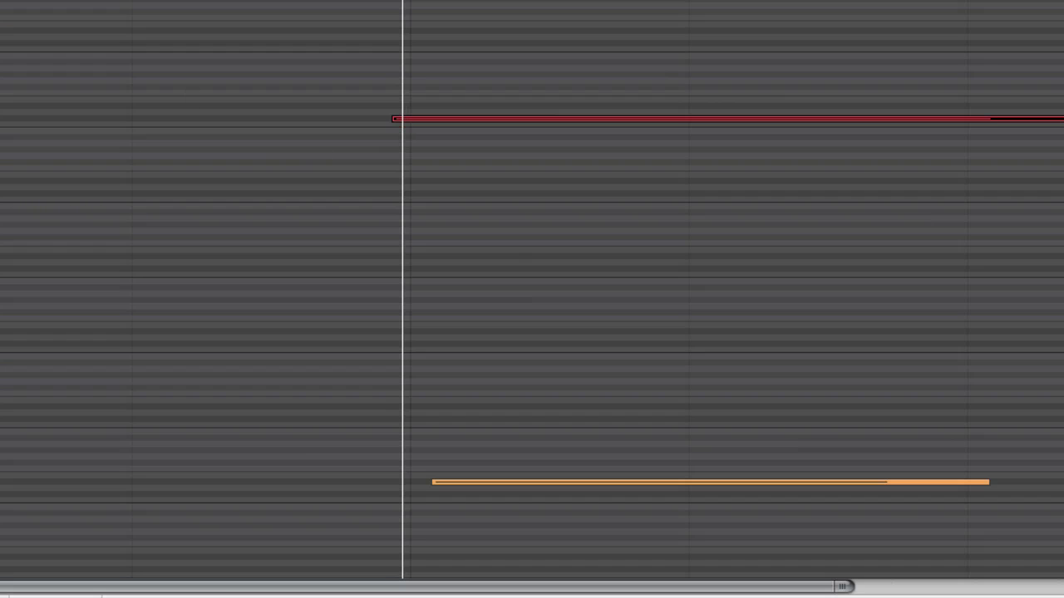
key("comma")
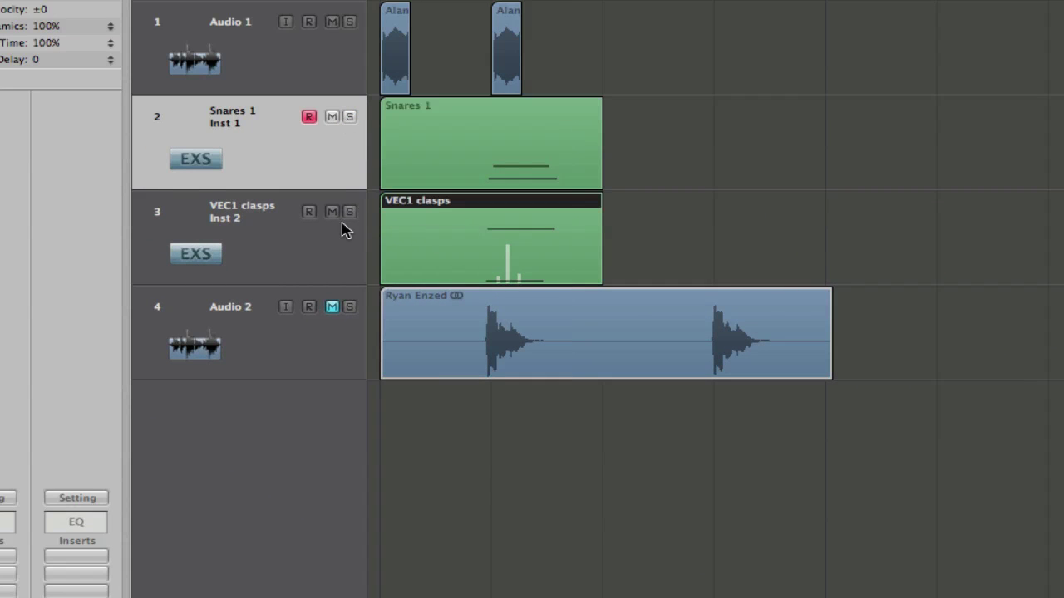
Step: Make VEC1 clasps active and close its Sample Delay window after checking the 513-sample right delay
left_click(228, 220)
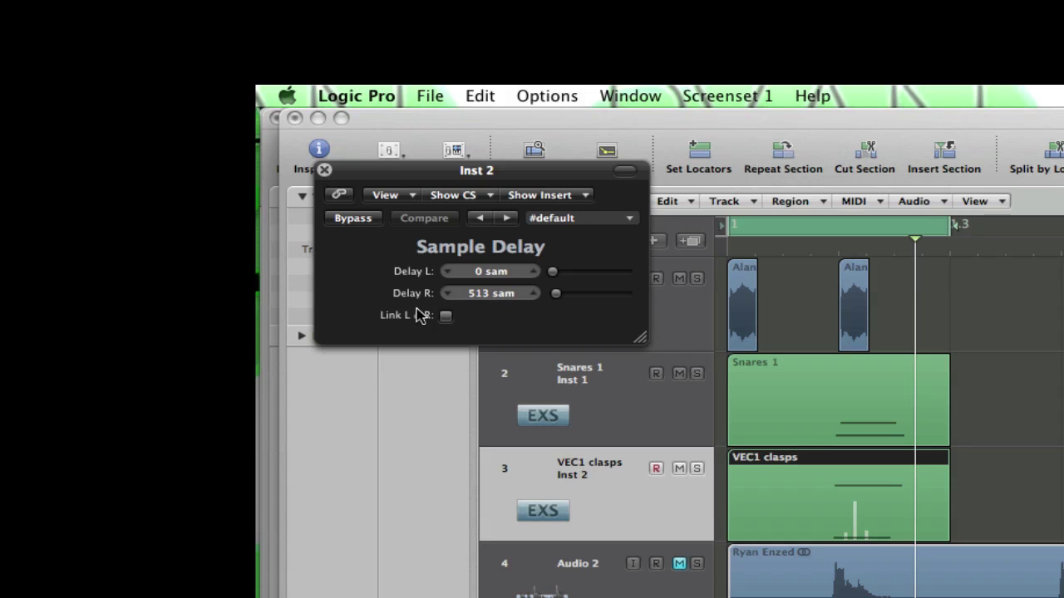
left_click(325, 170)
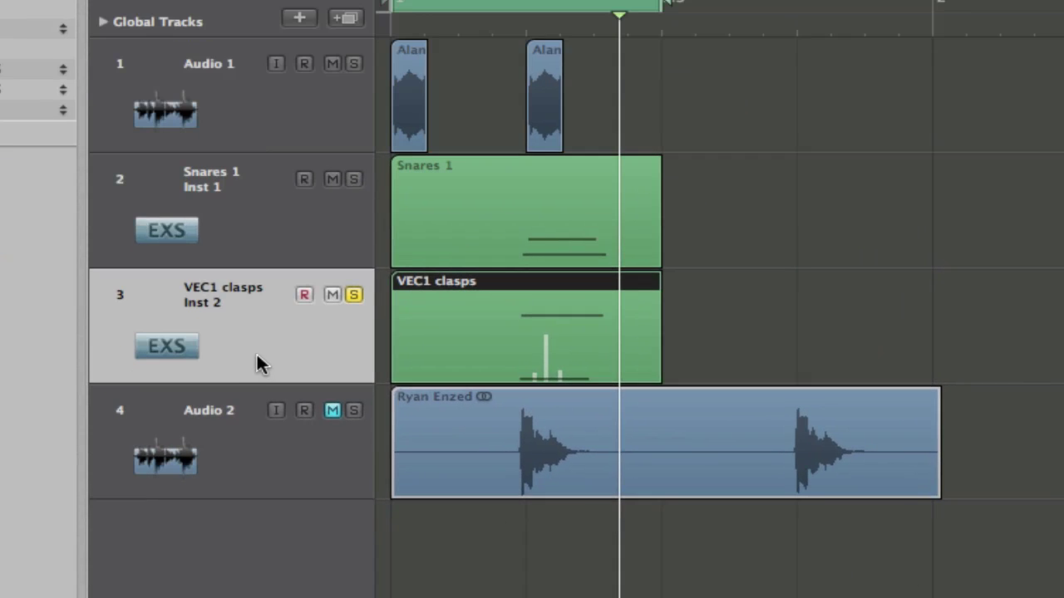
Step: Play the claps with Snares 1 and Audio 1 soloed, then clear the Audio 1 and Snares 1 solos
key("space")
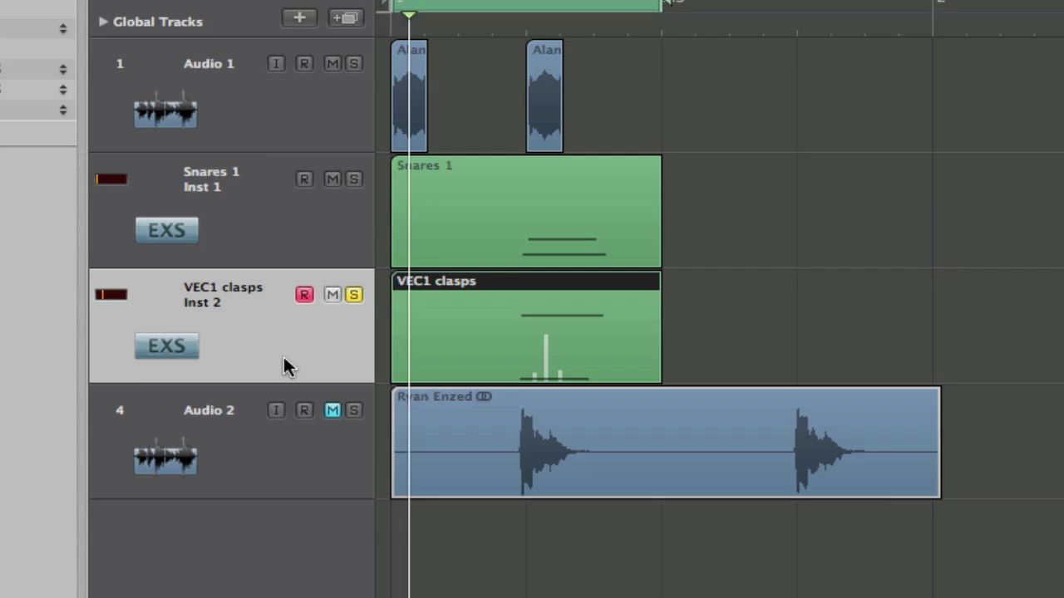
left_click(354, 179)
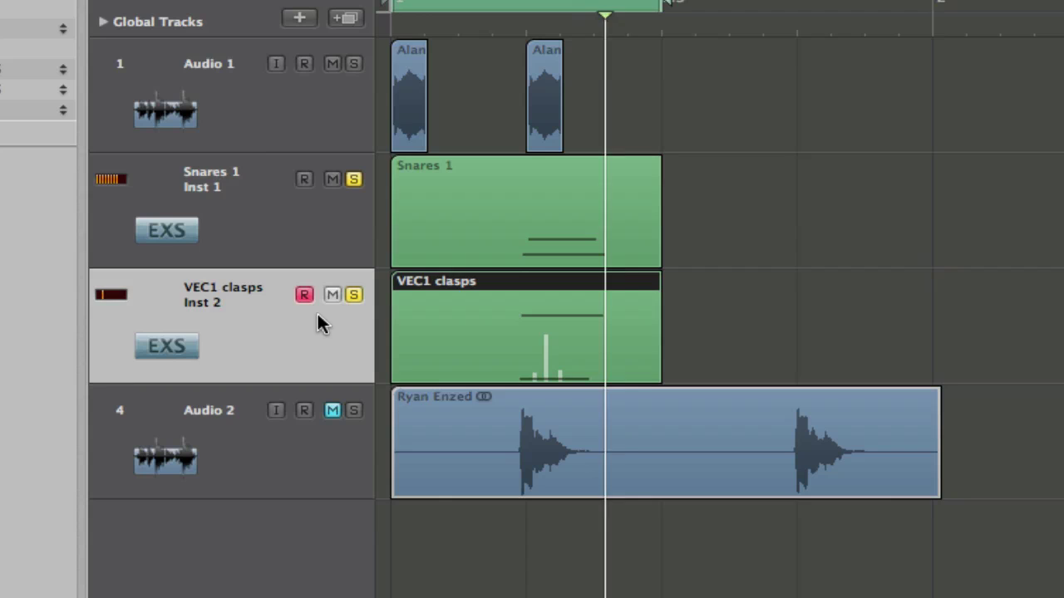
key("space")
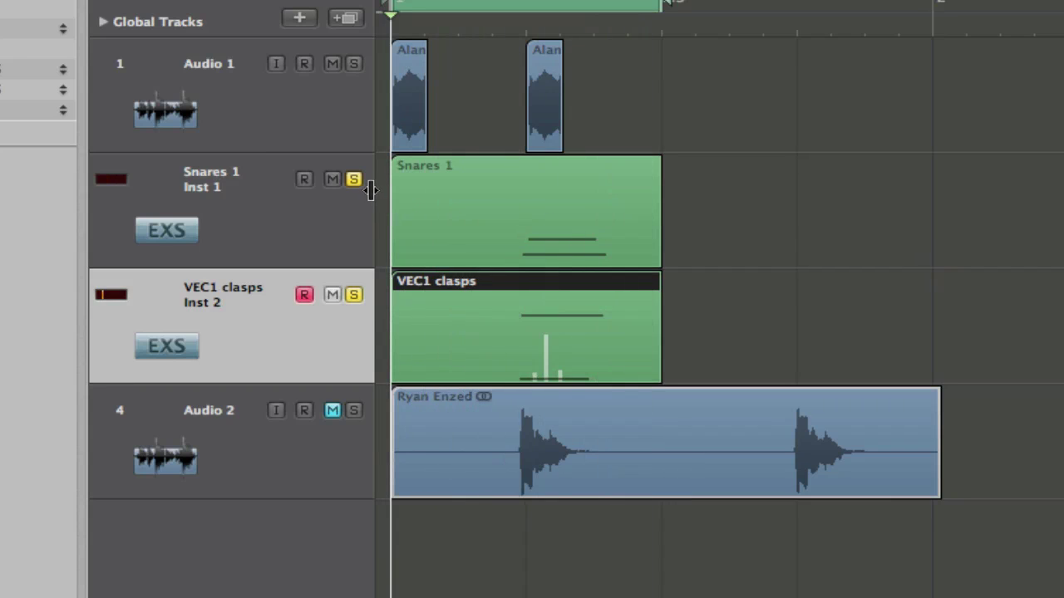
left_click(352, 66)
key("space")
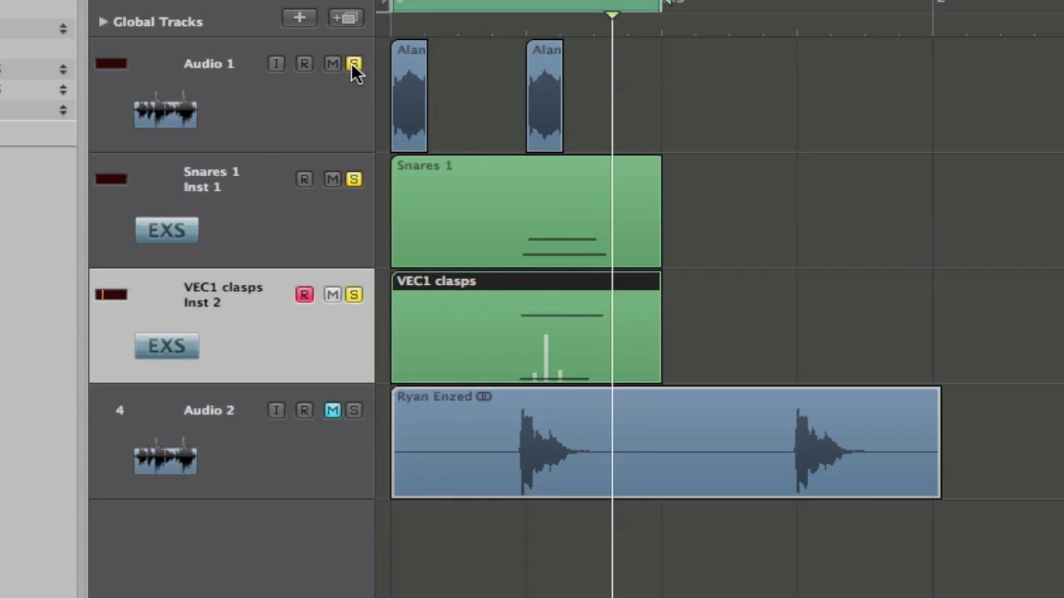
left_click(352, 65)
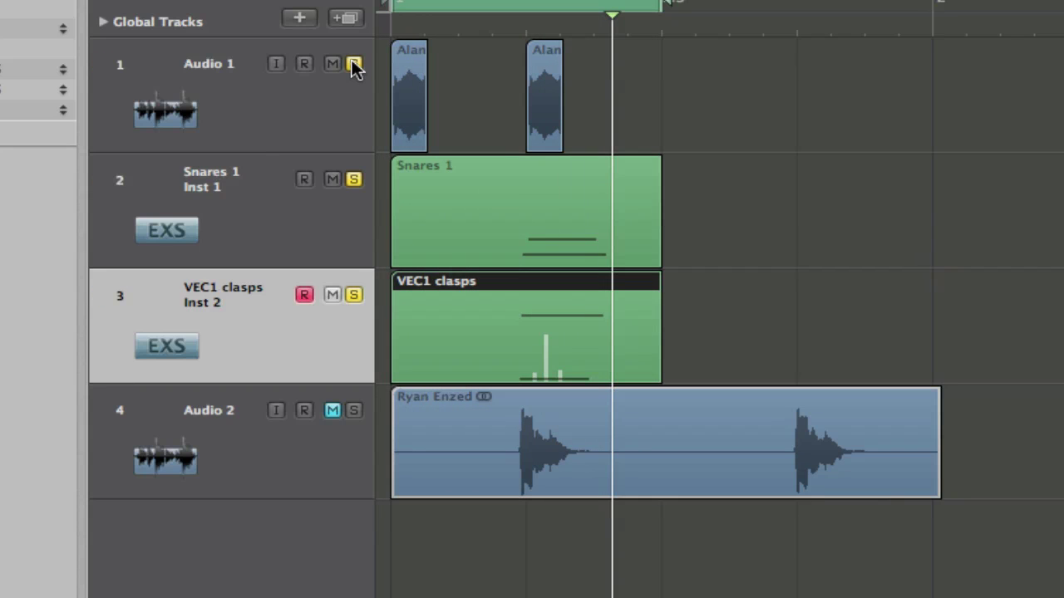
left_click(353, 65)
left_click(353, 180)
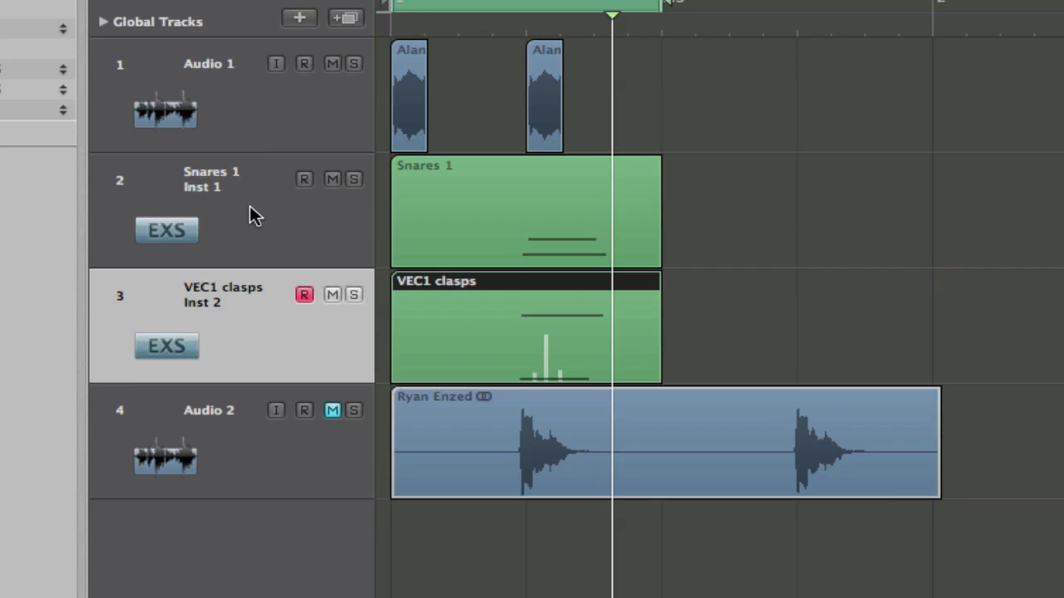
Step: Open the Mixer, select the Inst 1 and Inst 2 channels, and show Inst 1's output bus choices
key("x")
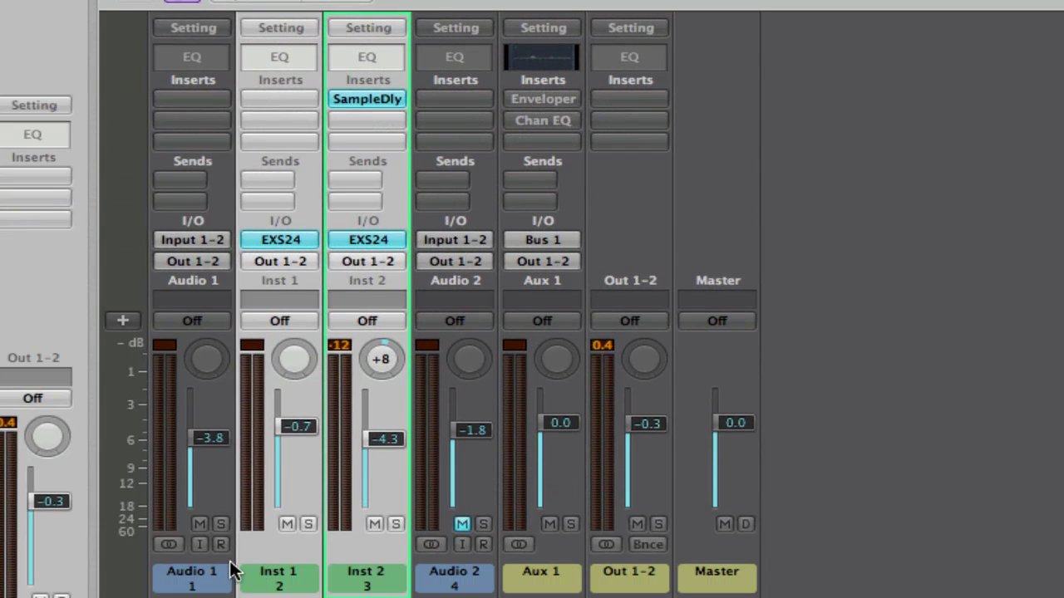
left_click(226, 567)
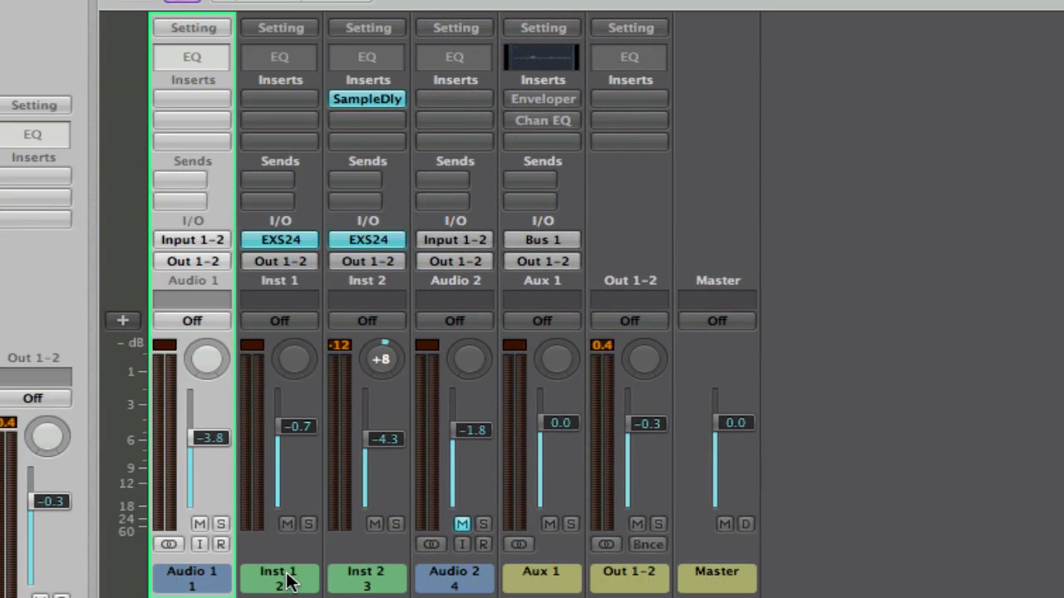
left_click(287, 582)
left_click(372, 582, "shift")
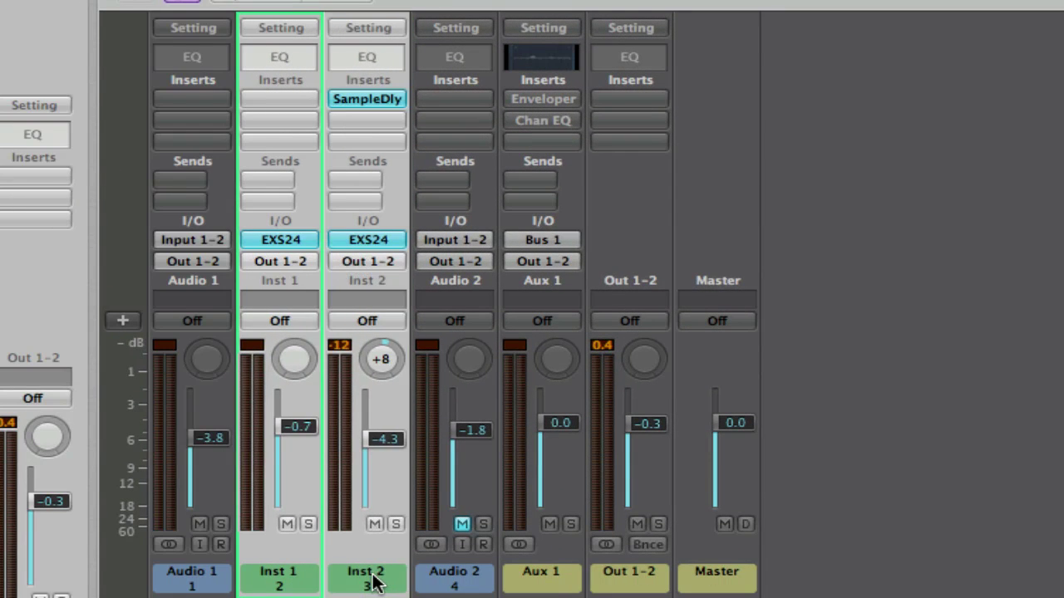
left_click(294, 261)
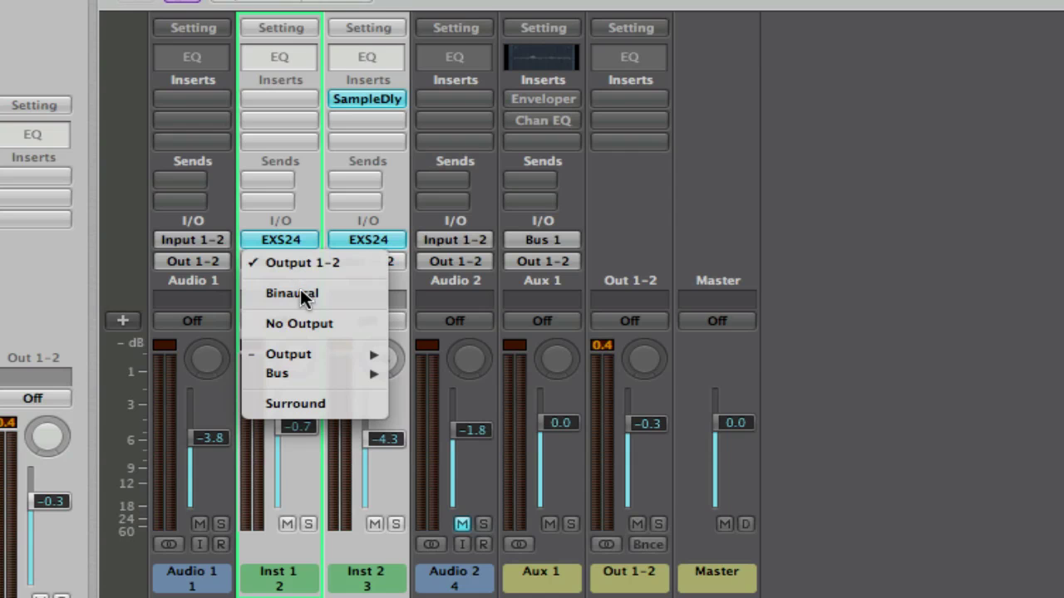
mouse_move(329, 374)
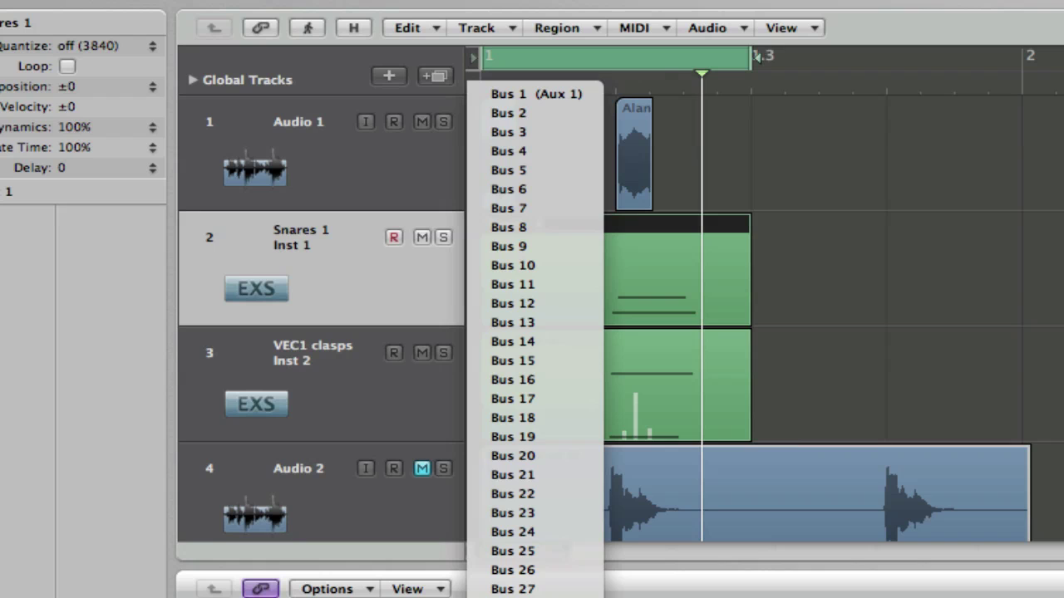
Step: Route Inst 1 and Inst 2 to Bus 1 and rename the Aux 1 channel to 'Snap'
left_click(568, 96)
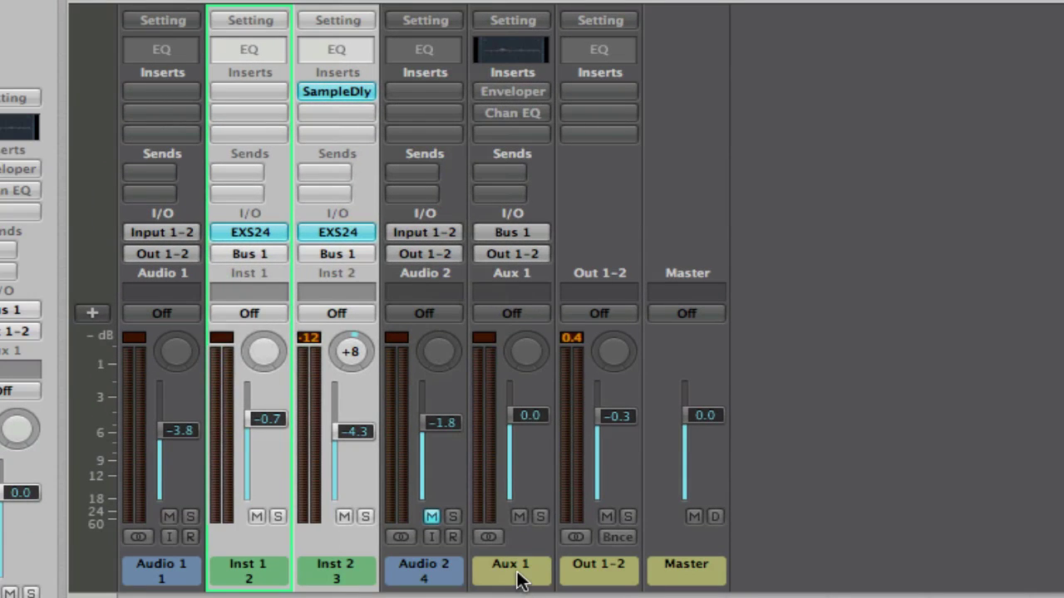
double_click(516, 572)
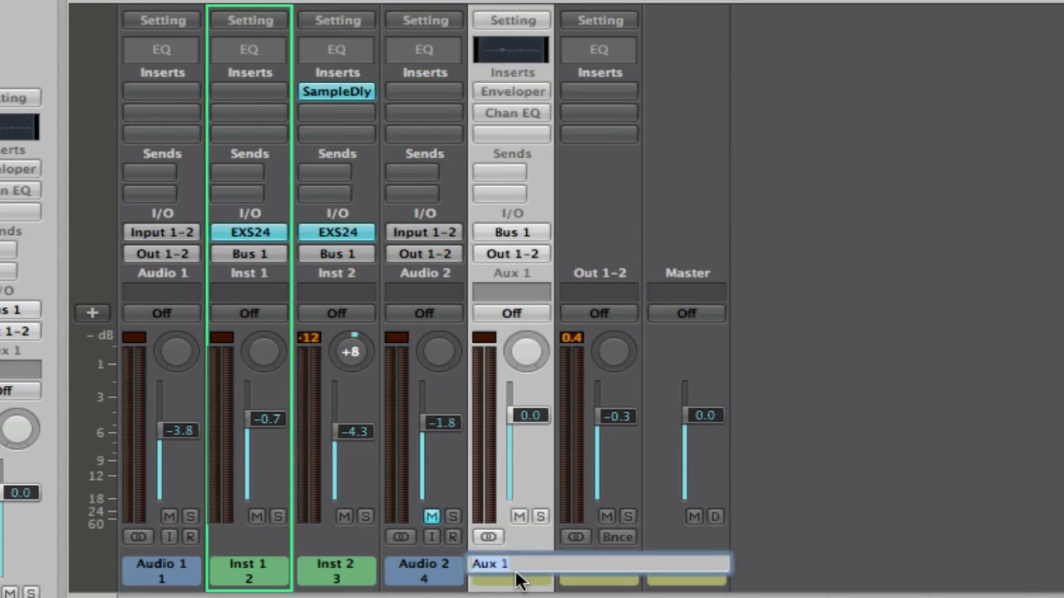
type("Sna")
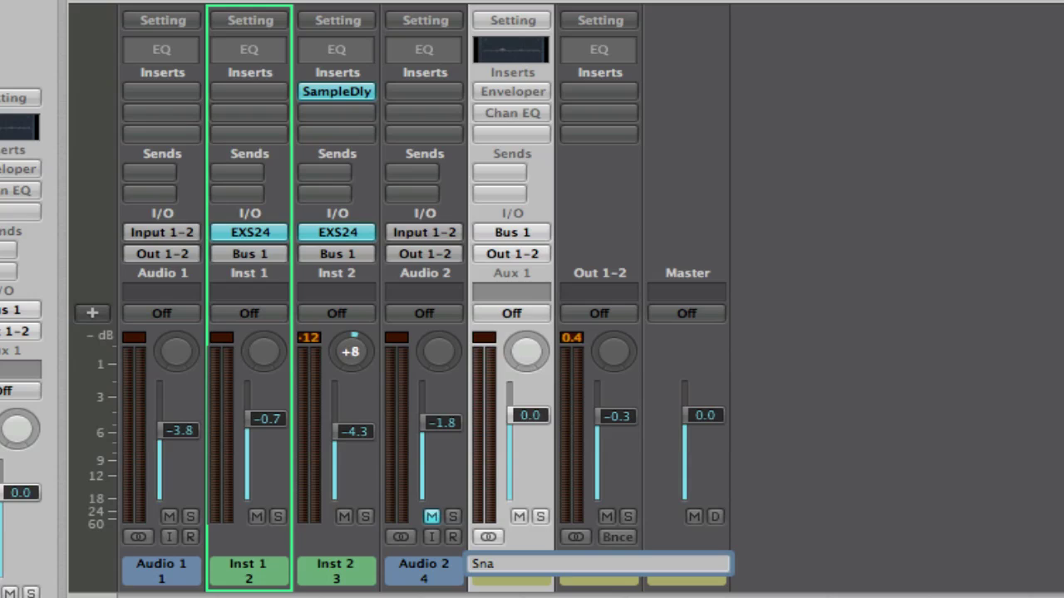
key("BackSpace")
type("ap")
key("Return")
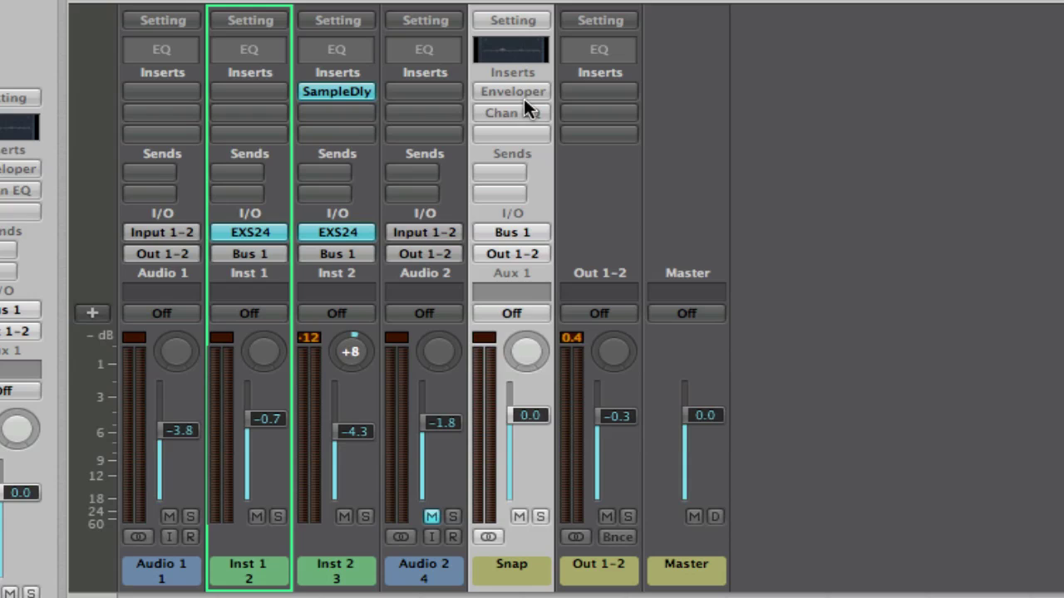
Step: Solo Snap and play the loop, toggling the Enveloper's bypass to compare processed and dry sound
left_click(540, 517)
key("space")
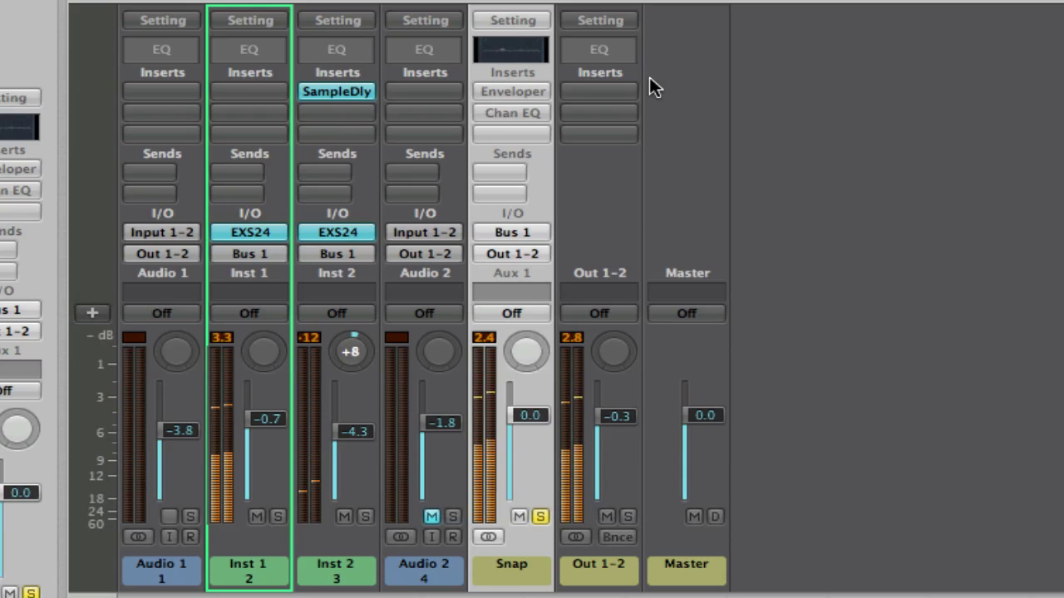
left_click(511, 96)
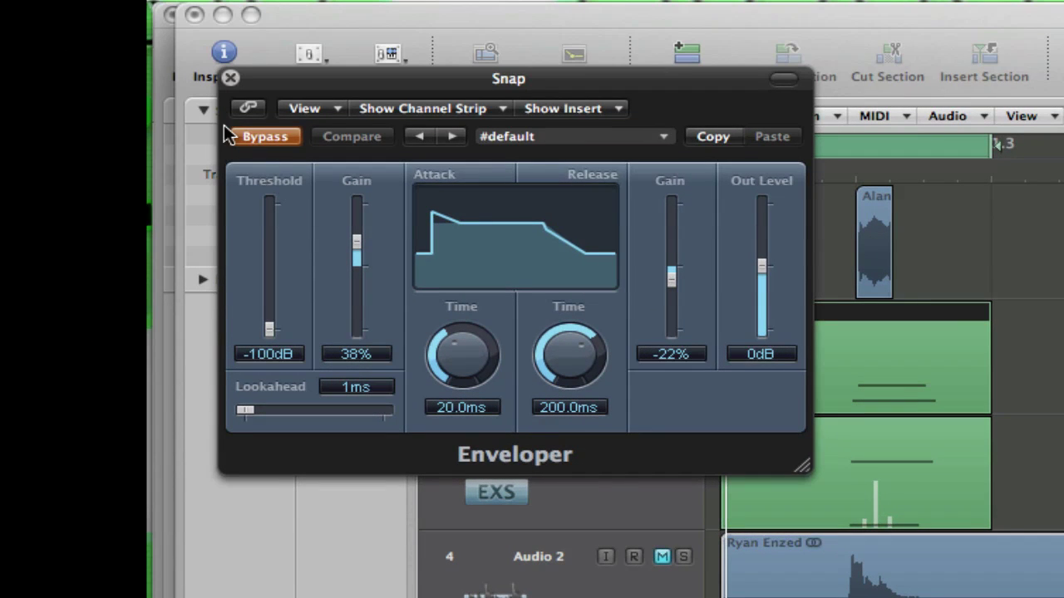
left_click(264, 138)
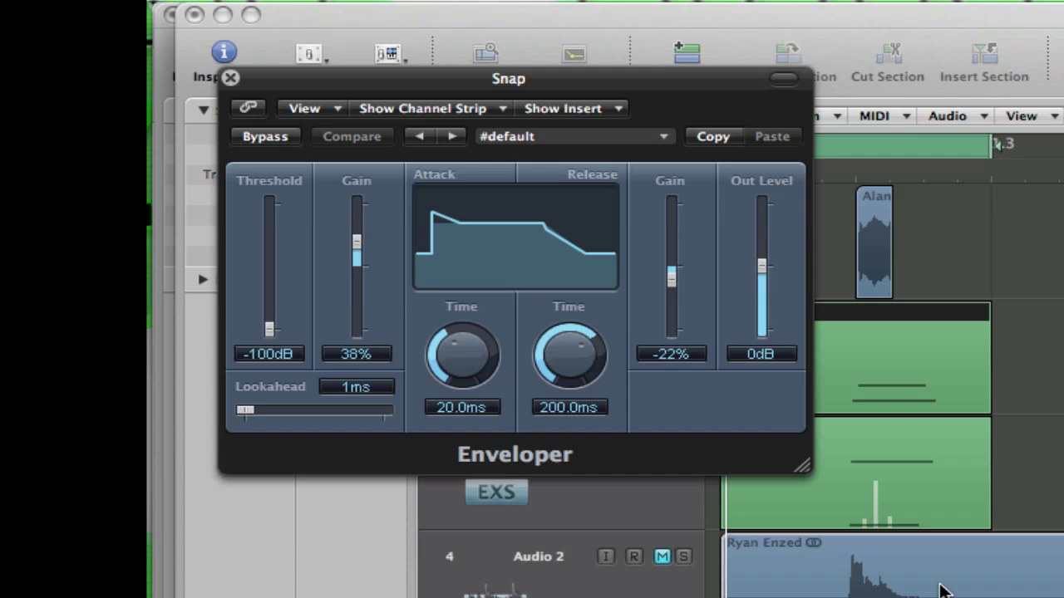
key("space")
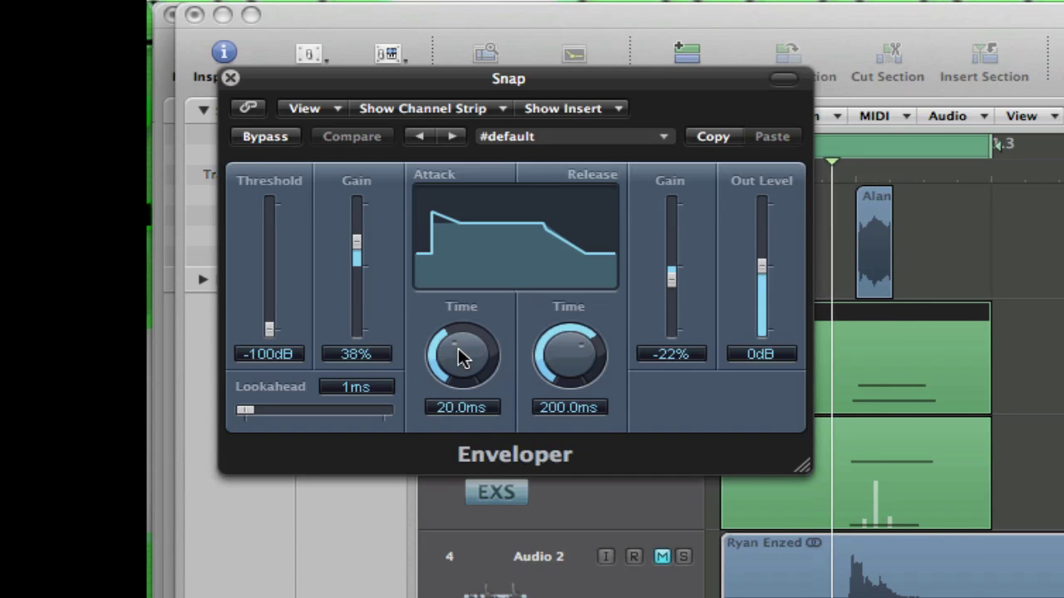
left_click(262, 139)
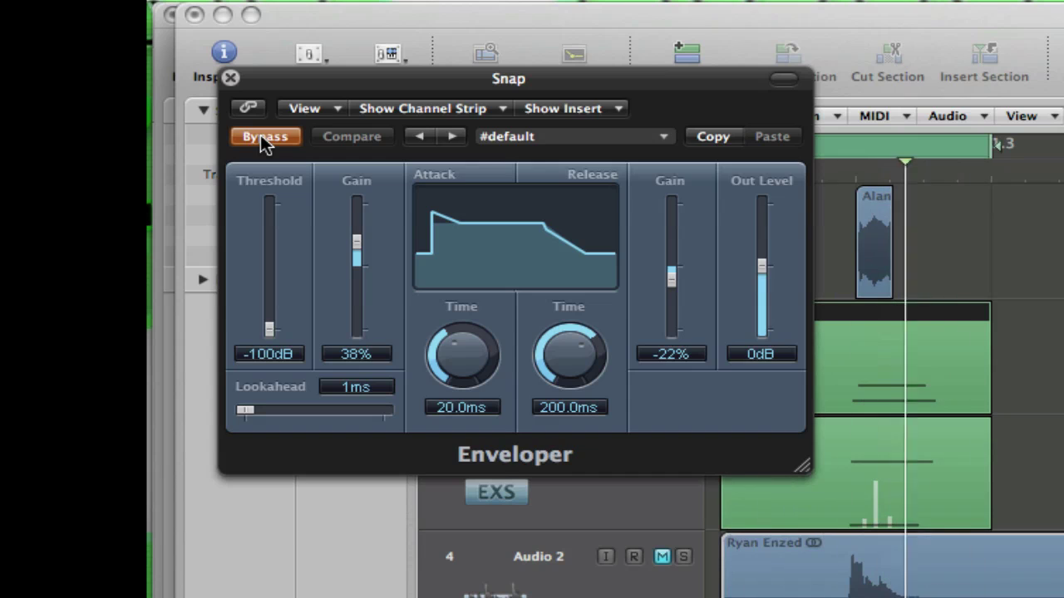
Step: Compare the Enveloper on and off once more, leaving it active, then close its window
left_click(262, 137)
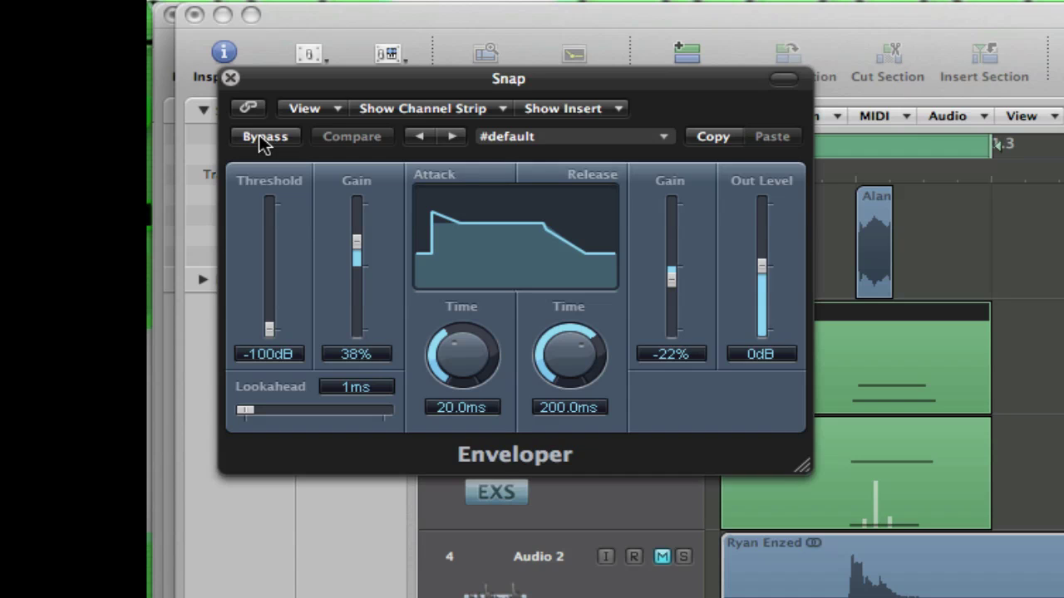
left_click(264, 137)
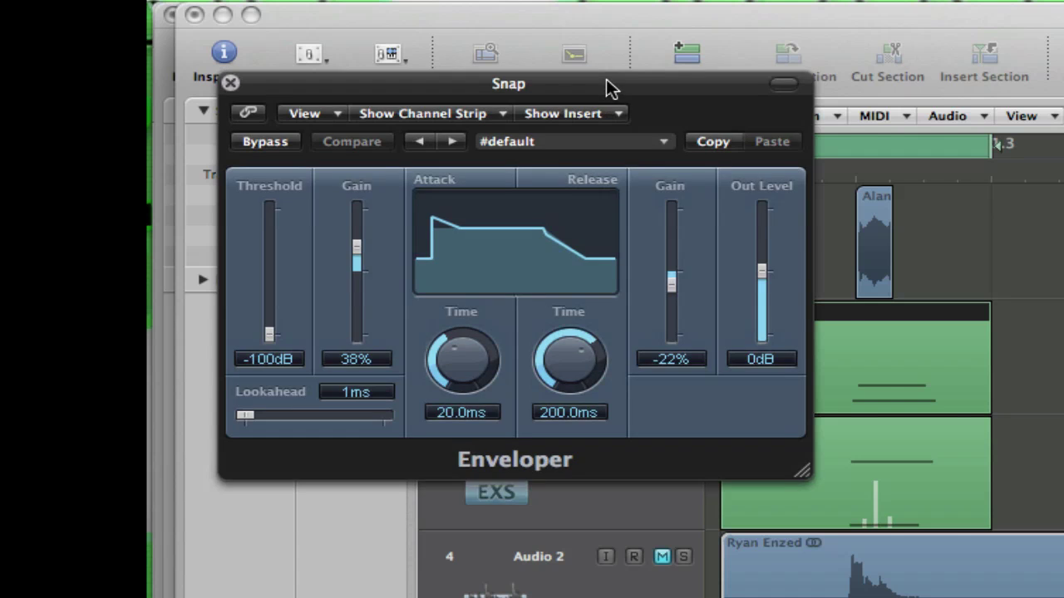
key("super+w")
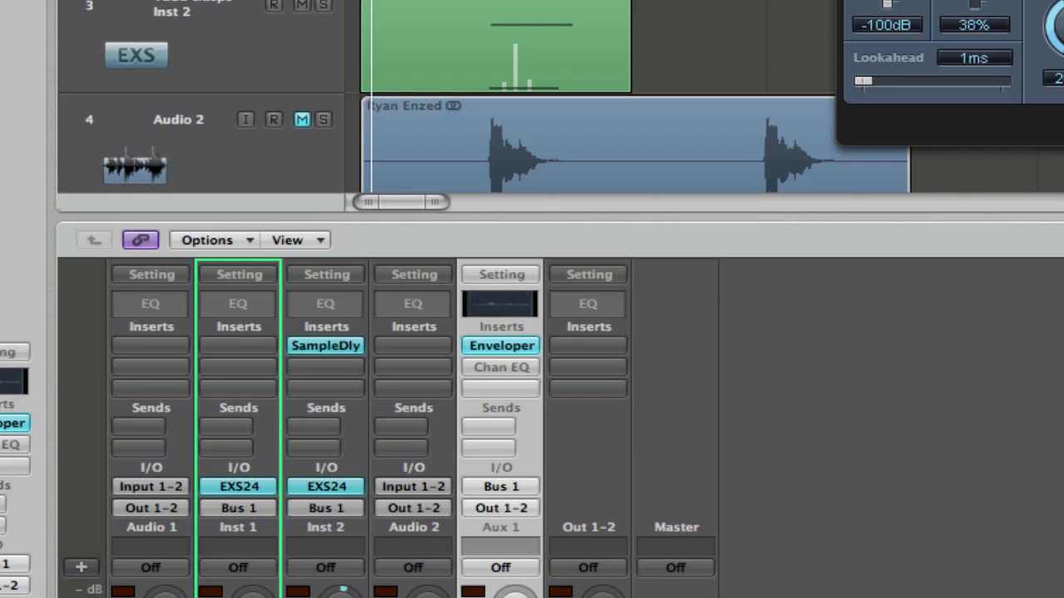
Step: Un-bypass Snap's Channel EQ and enable its low cut at 56 Hz with a 48 dB/Oct slope
left_click(516, 370)
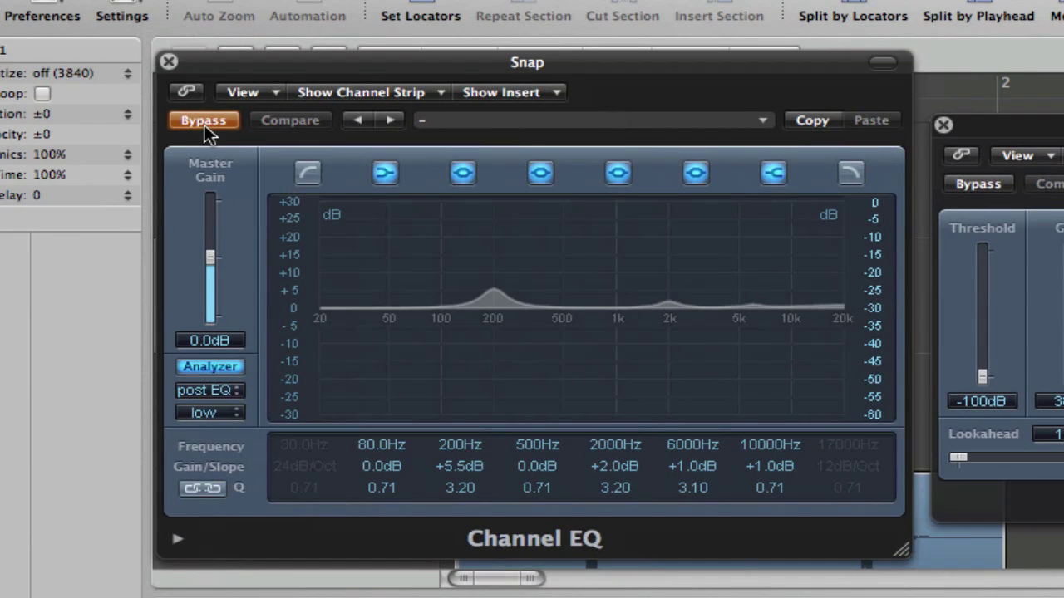
left_click(204, 123)
left_click(316, 177)
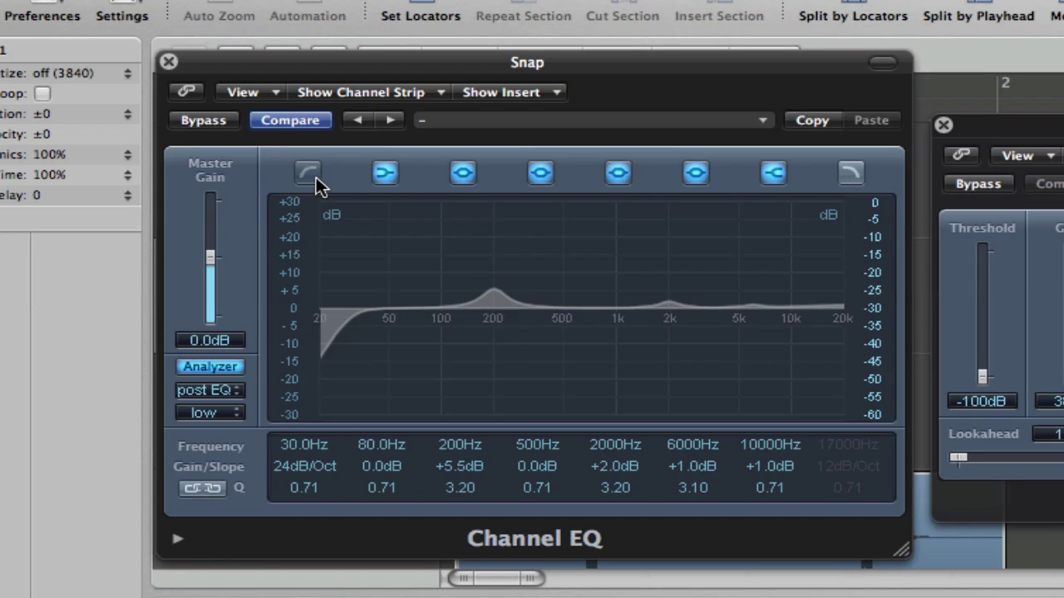
left_click_drag(304, 441, 304, 380)
mouse_move(304, 447)
left_mouse_down()
mouse_move(305, 429)
mouse_move(304, 440)
left_mouse_up()
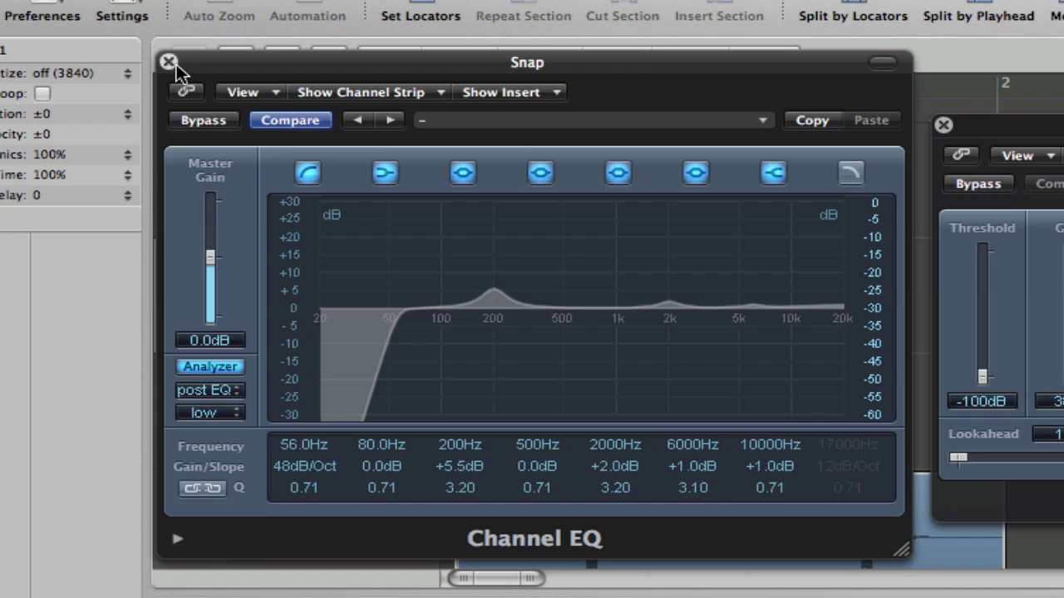
left_click_drag(463, 64, 1063, 341)
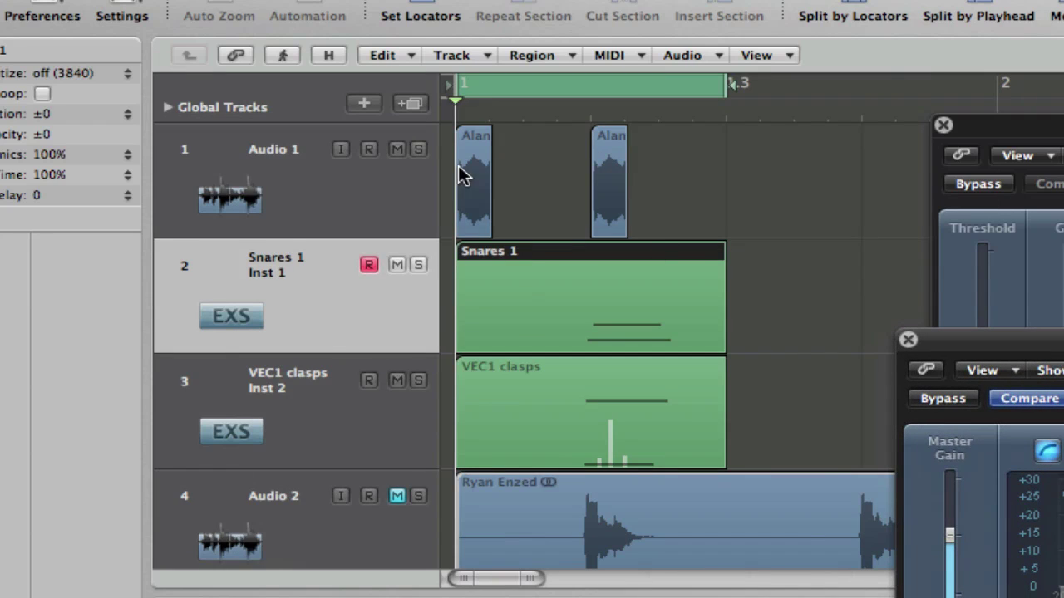
Step: Play the loop with Channel EQ and Enveloper bypassed, then re-enable them and close the EQ window
key("space")
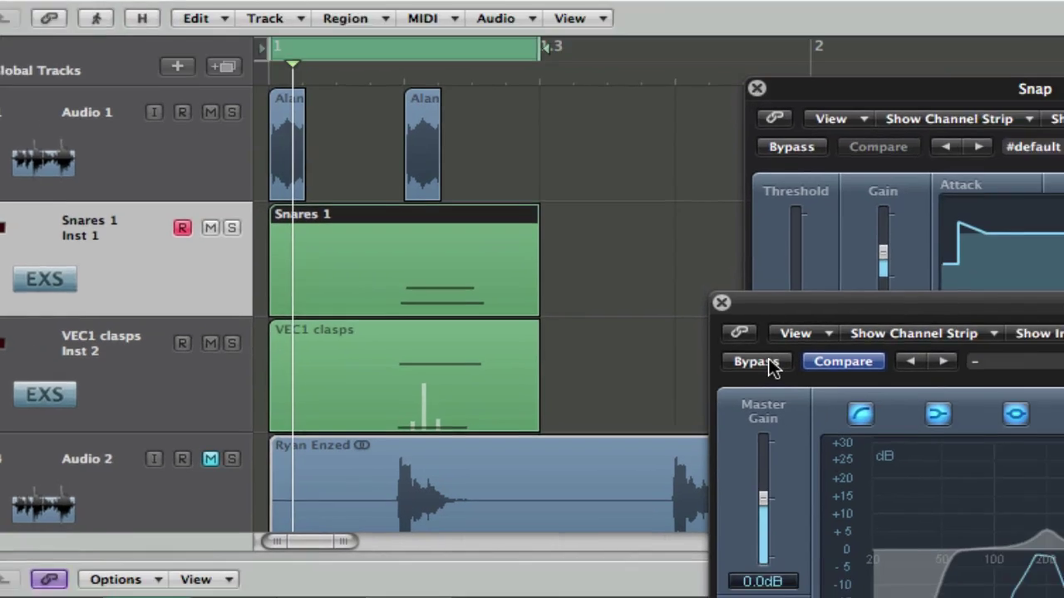
left_click(942, 398)
left_click(352, 59)
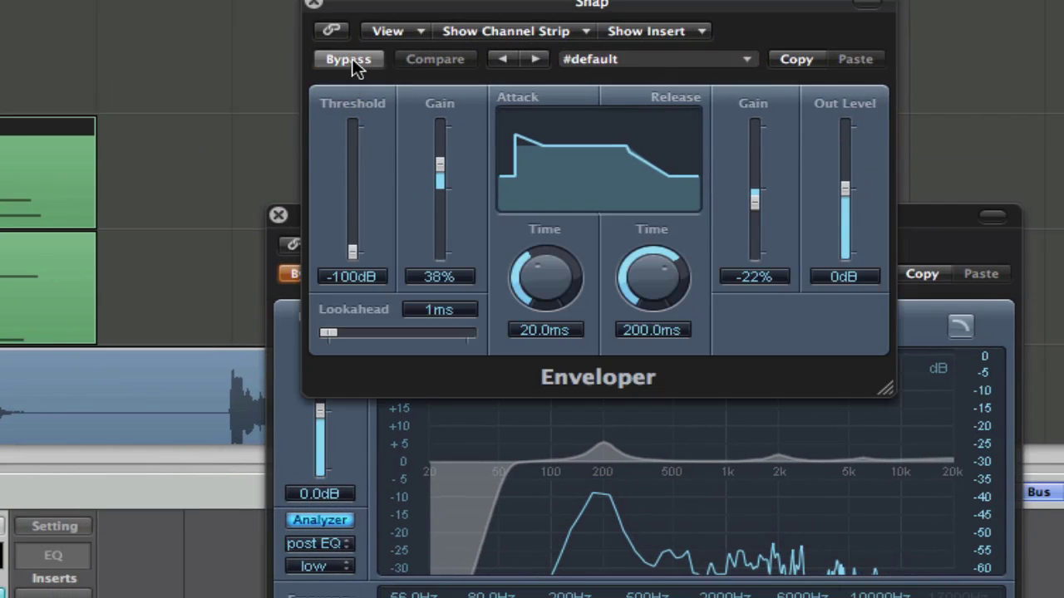
left_click_drag(429, 12, 494, 597)
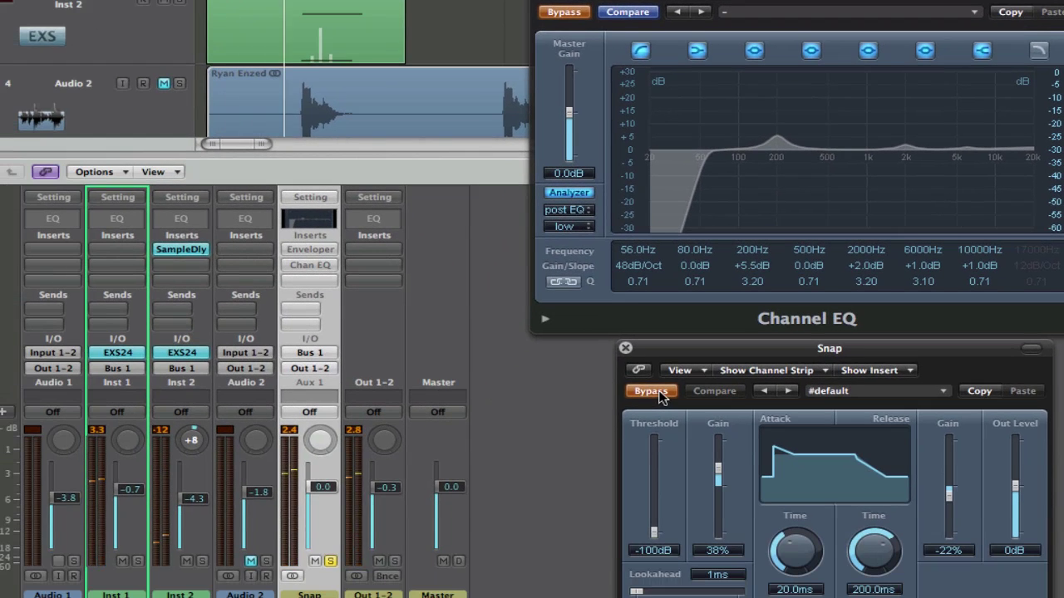
left_click(565, 13)
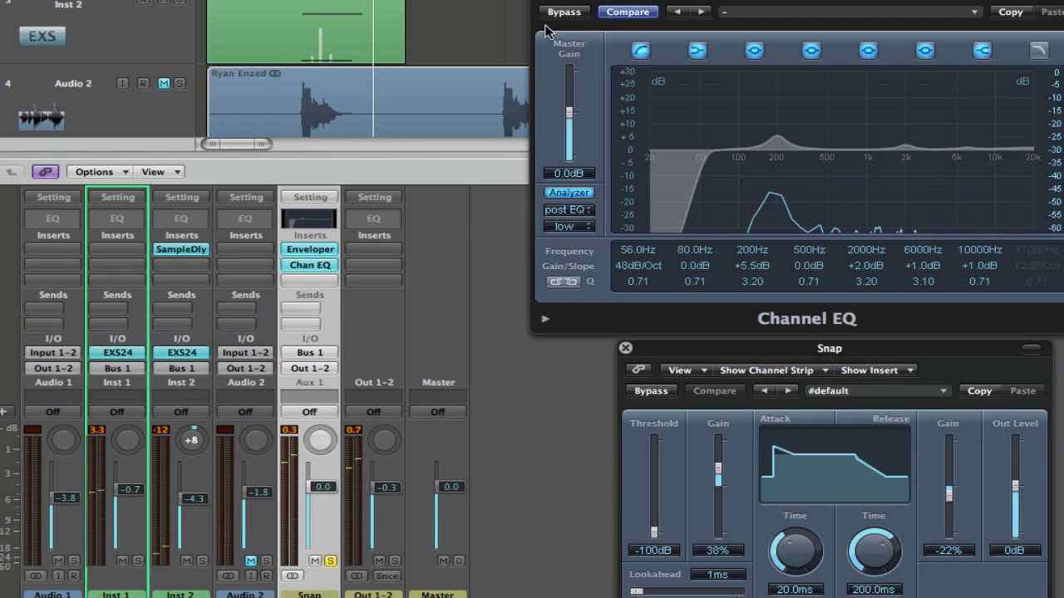
key("super+w")
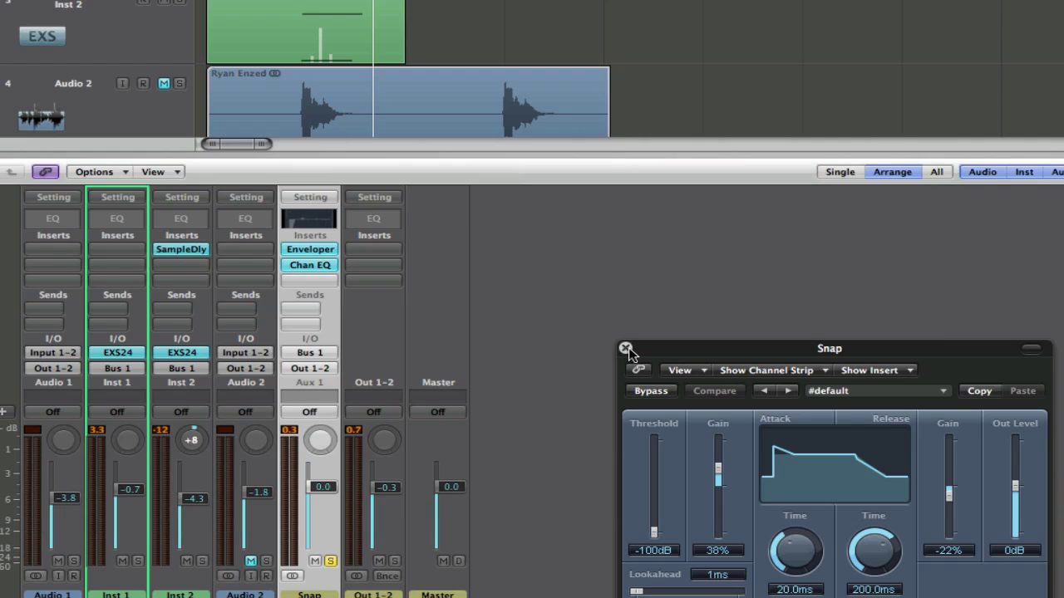
Step: With Snap unsoloed, A/B the full mix by bypassing Enveloper and Channel EQ, then re-enabling both
left_click(625, 348)
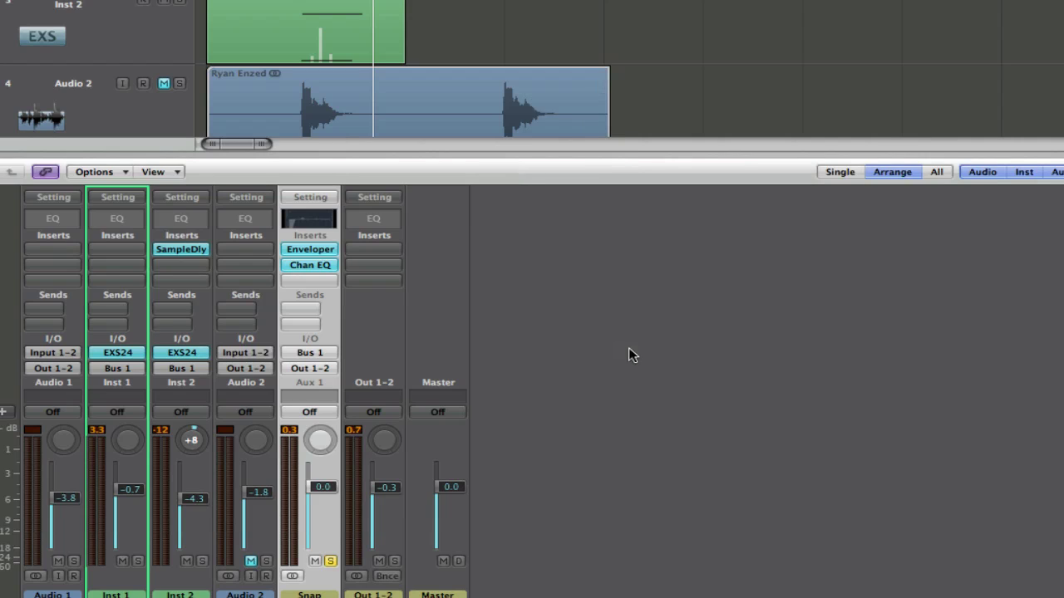
left_click(330, 562)
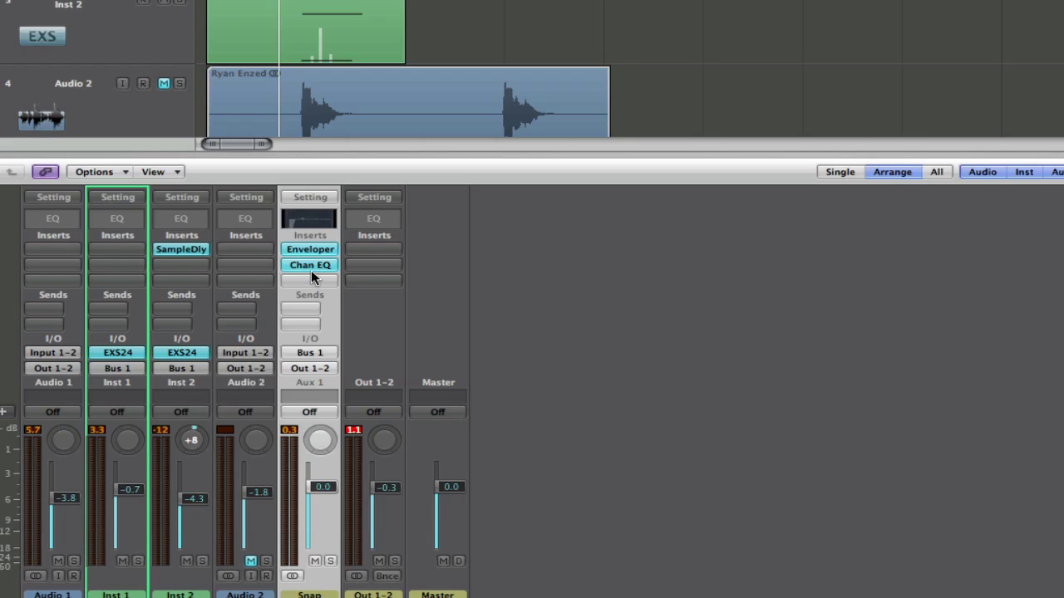
left_click(311, 267, "alt")
left_click(314, 249, "alt")
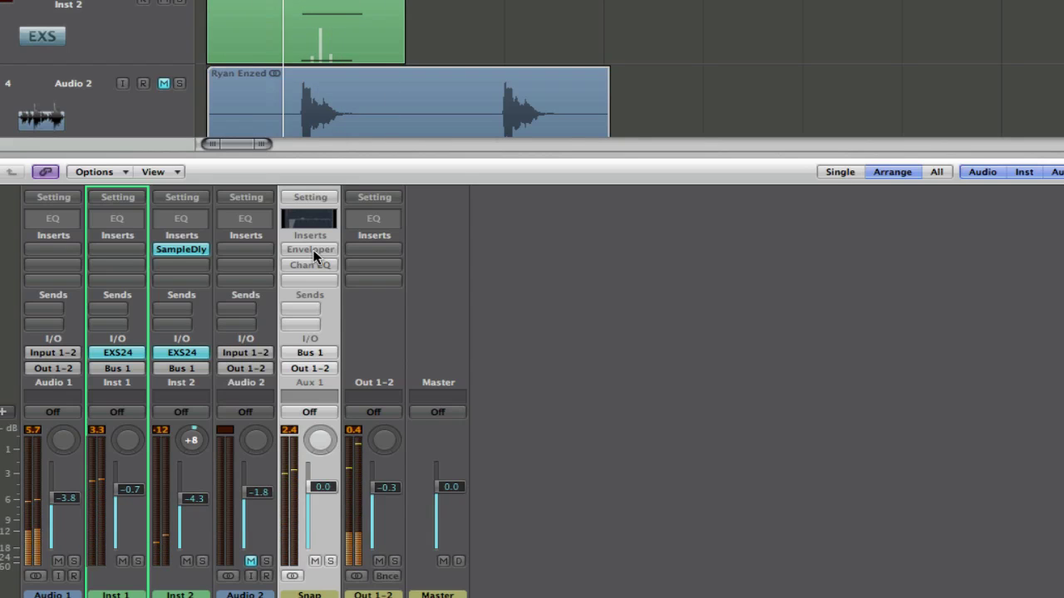
left_click(314, 250, "alt")
left_click(315, 265, "alt")
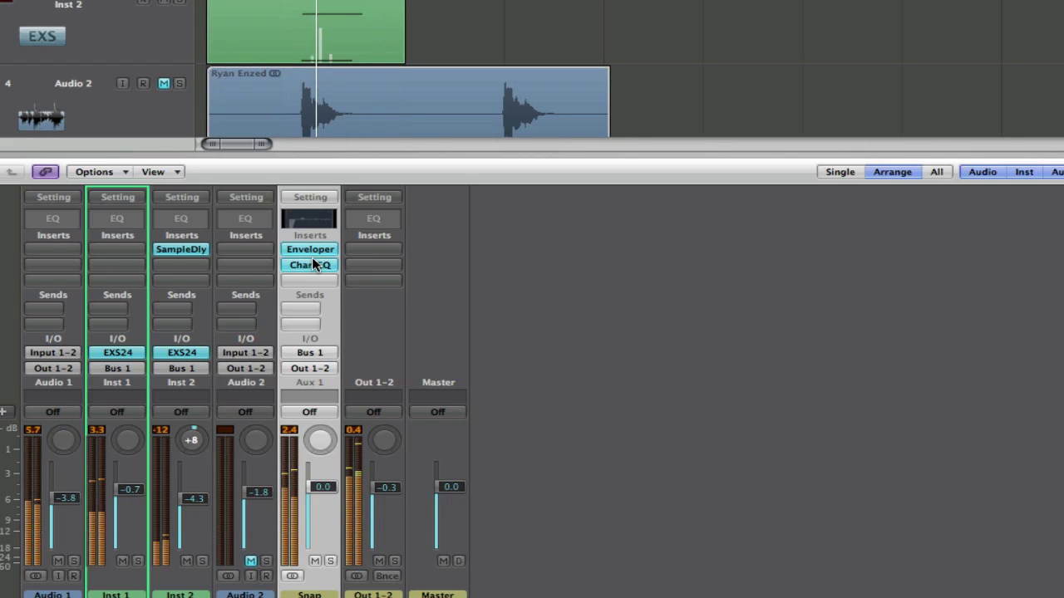